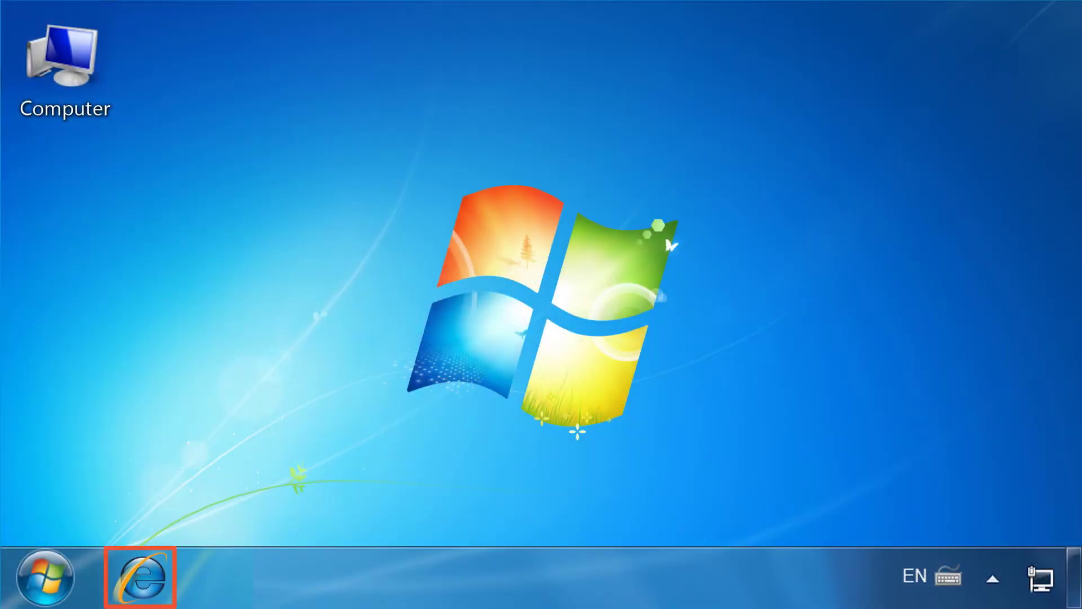
left_click(143, 580)
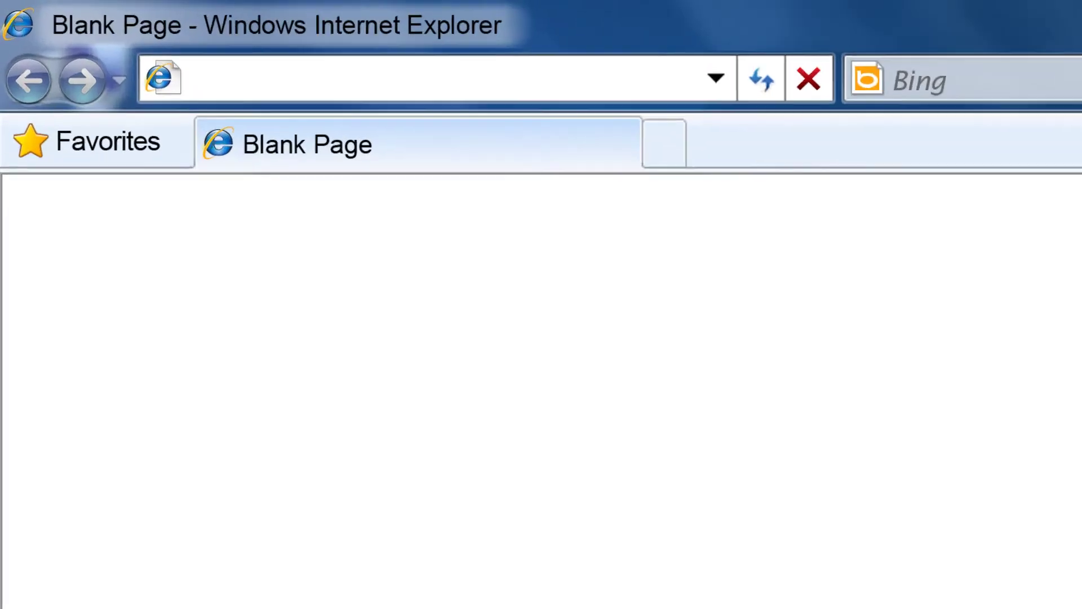
type("www.")
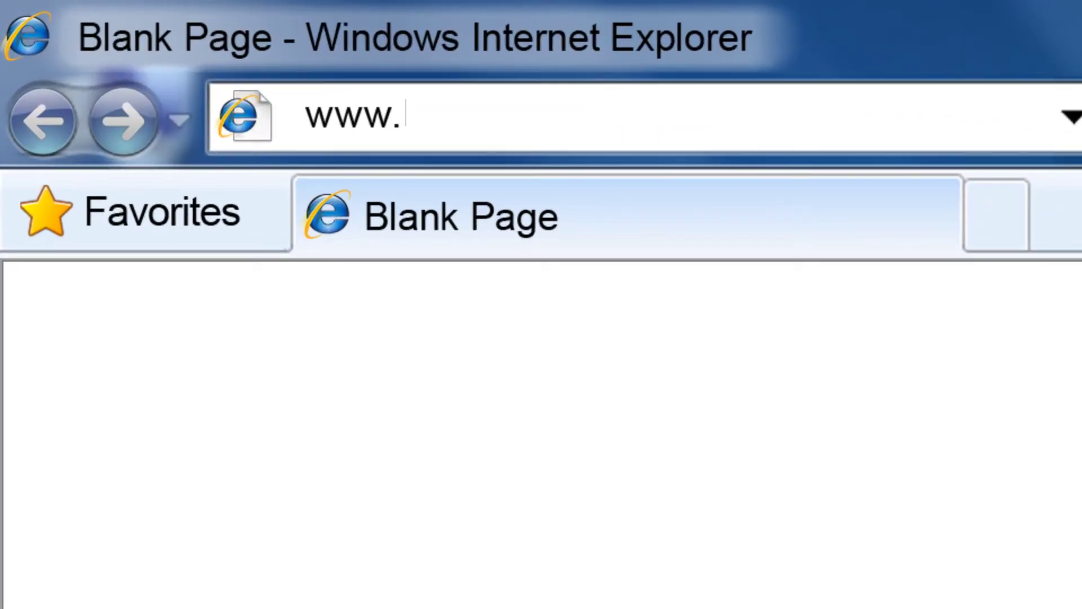
type("hp.con/suppor")
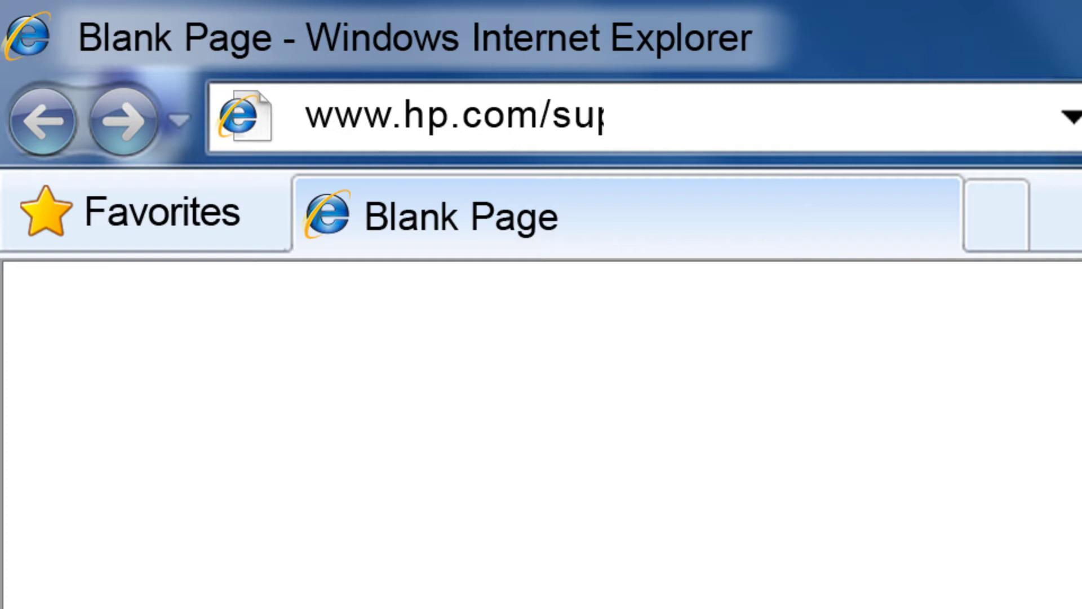
type("t")
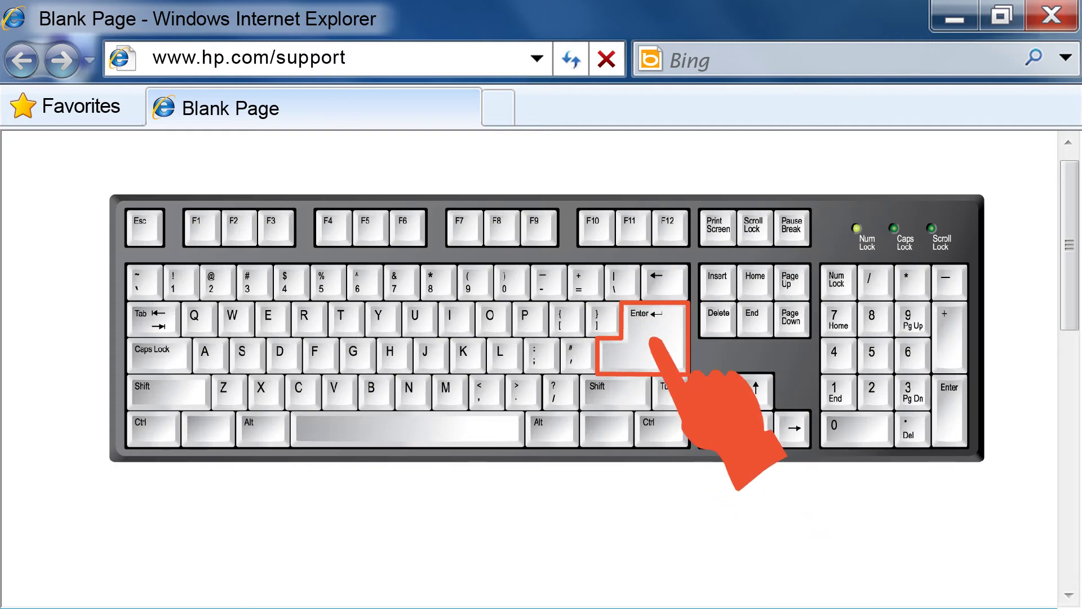
Step: Load the HP Support site and choose United States - English as country and language
key("Return")
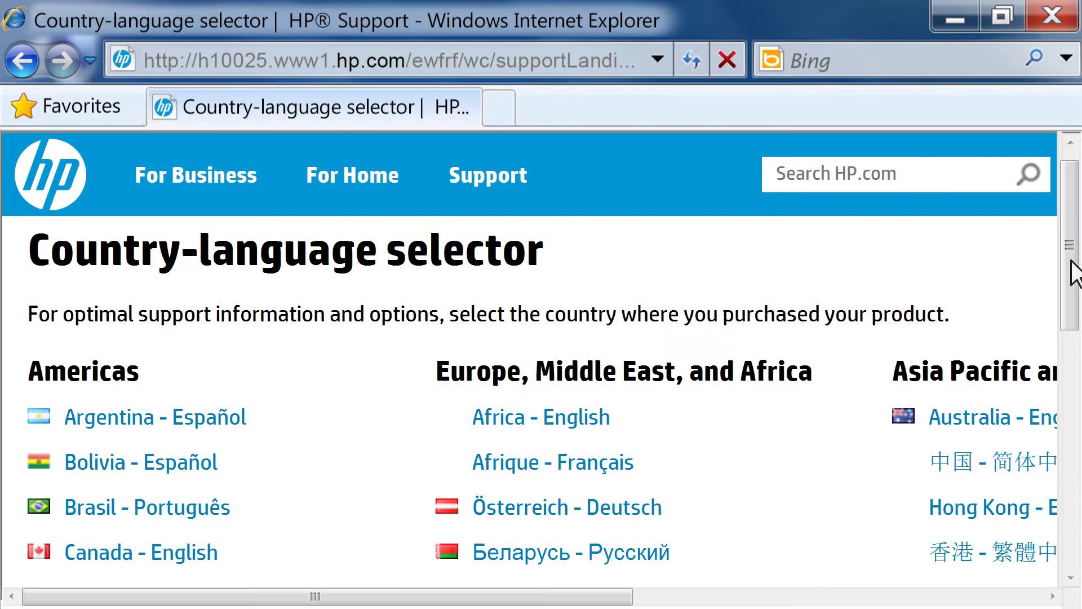
left_click_drag(1070, 274, 1073, 475)
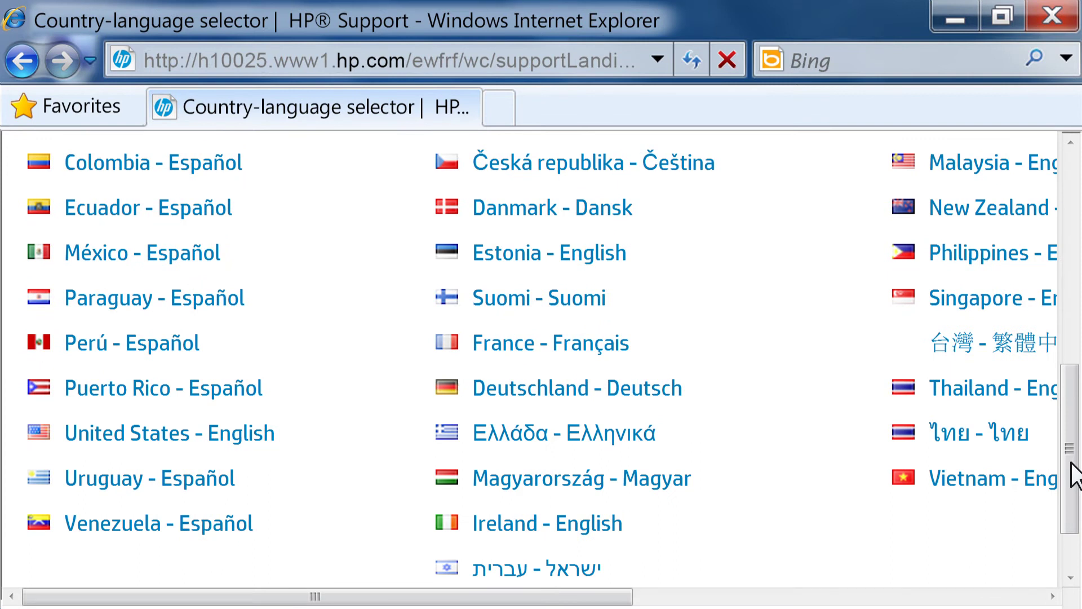
left_click(211, 433)
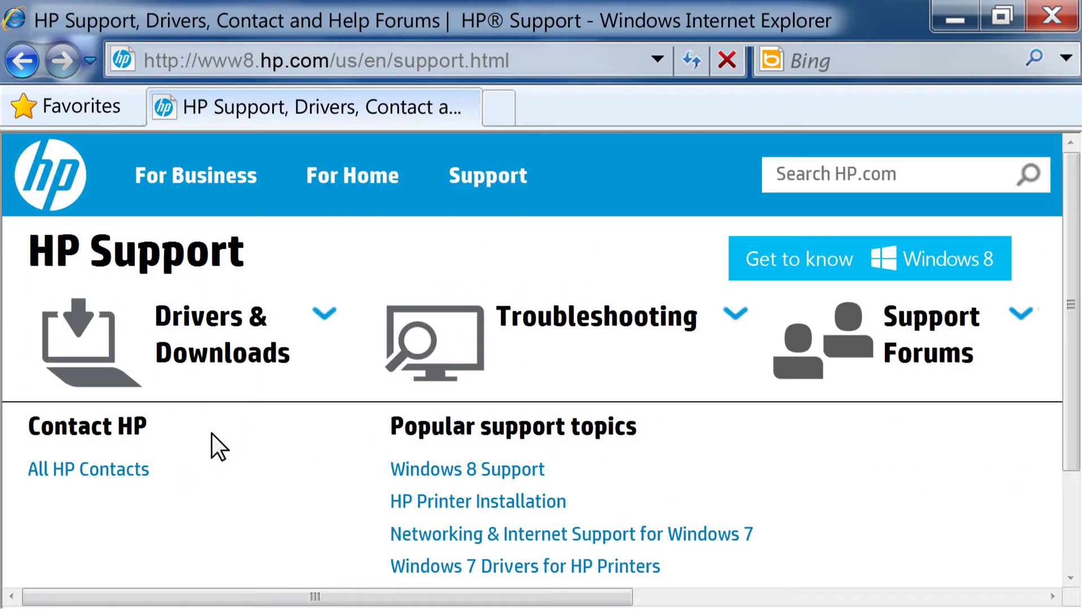
Step: In Drivers & Downloads, search for product 'LaserJet Pro CP1525', returning 8 matches
left_click(241, 353)
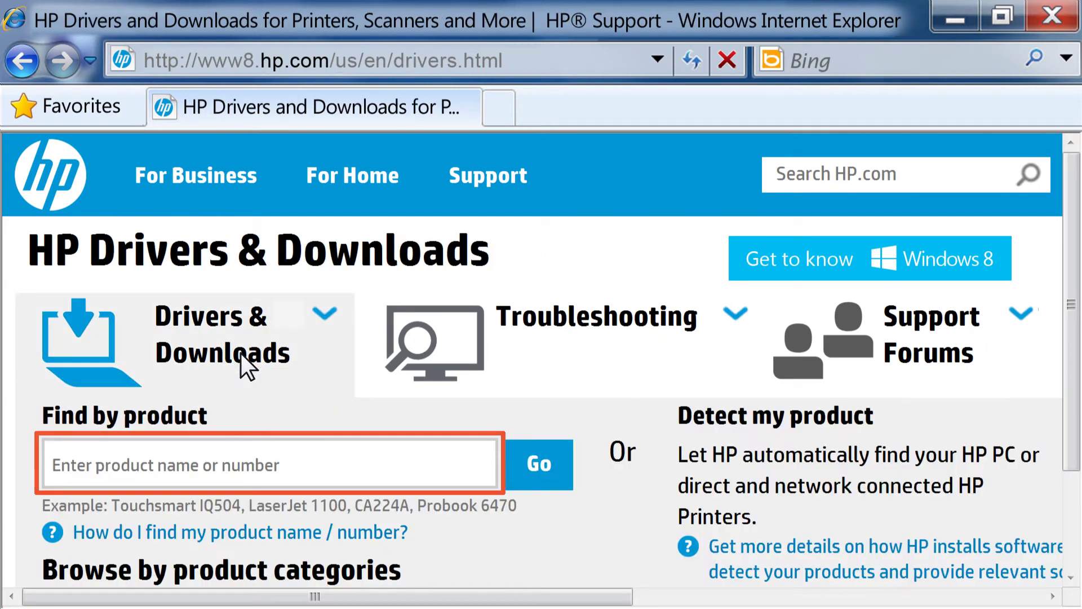
left_click(53, 465)
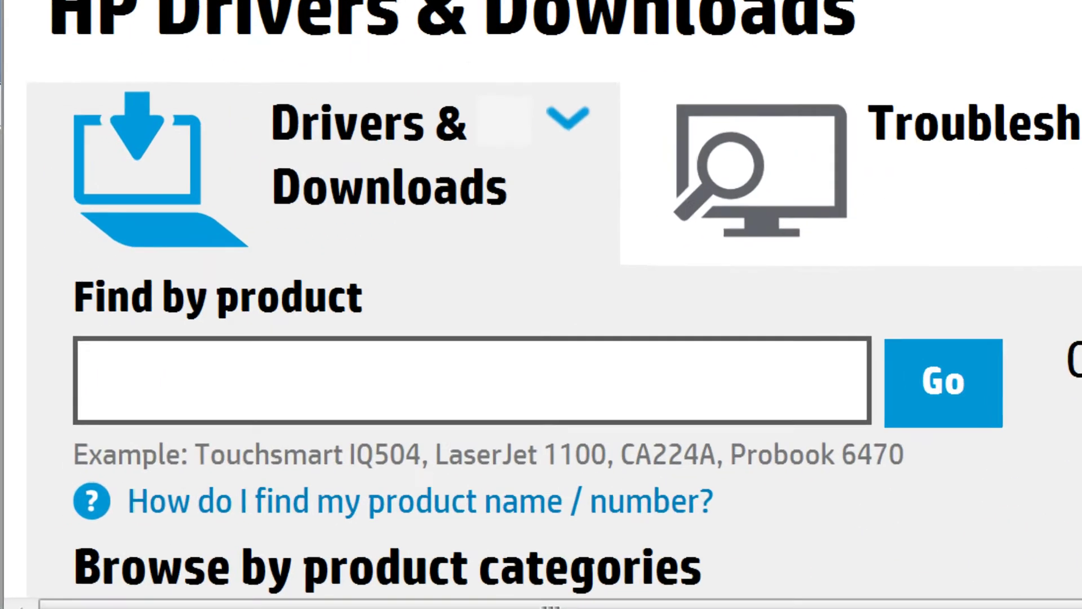
type("LaserJet Pro CP1525")
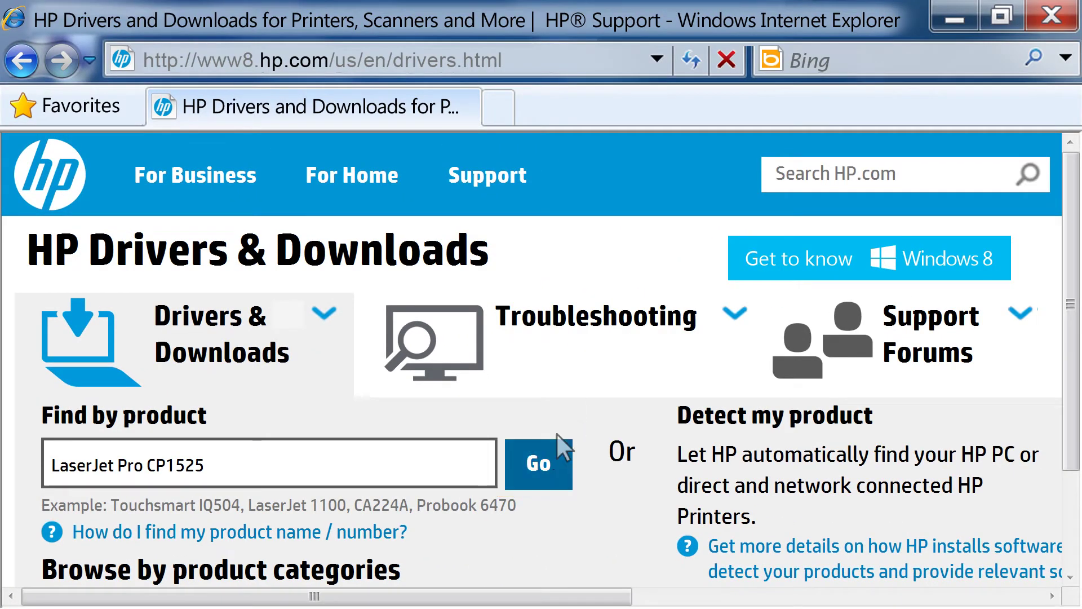
left_click(546, 465)
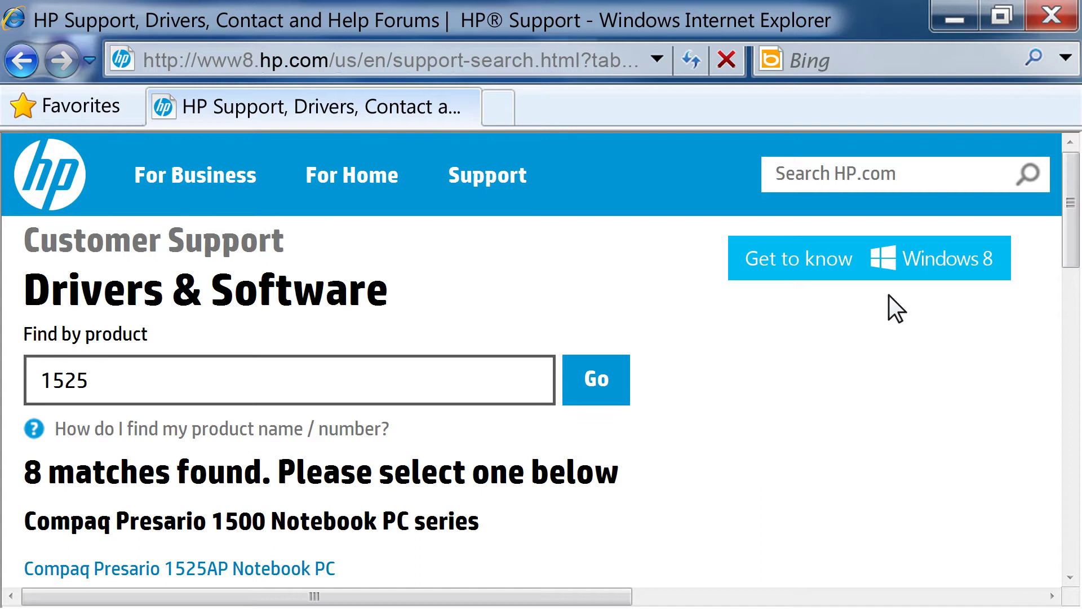
Step: Open the HP LaserJet Pro CP1525nw Color Printer downloads for Microsoft Windows 7 (64-bit)
left_click_drag(1075, 212, 1074, 470)
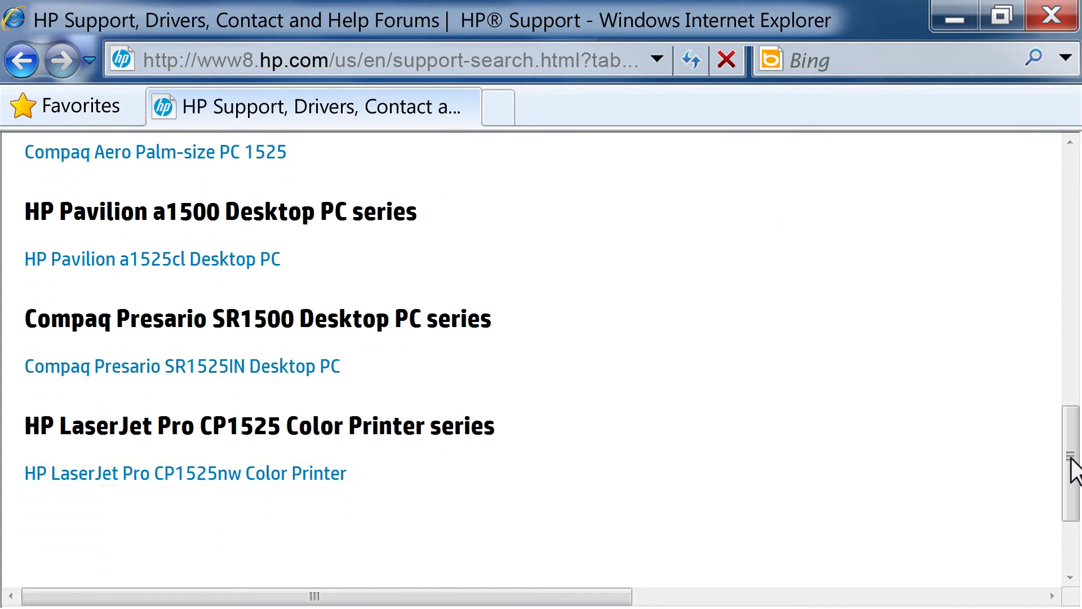
left_click(243, 474)
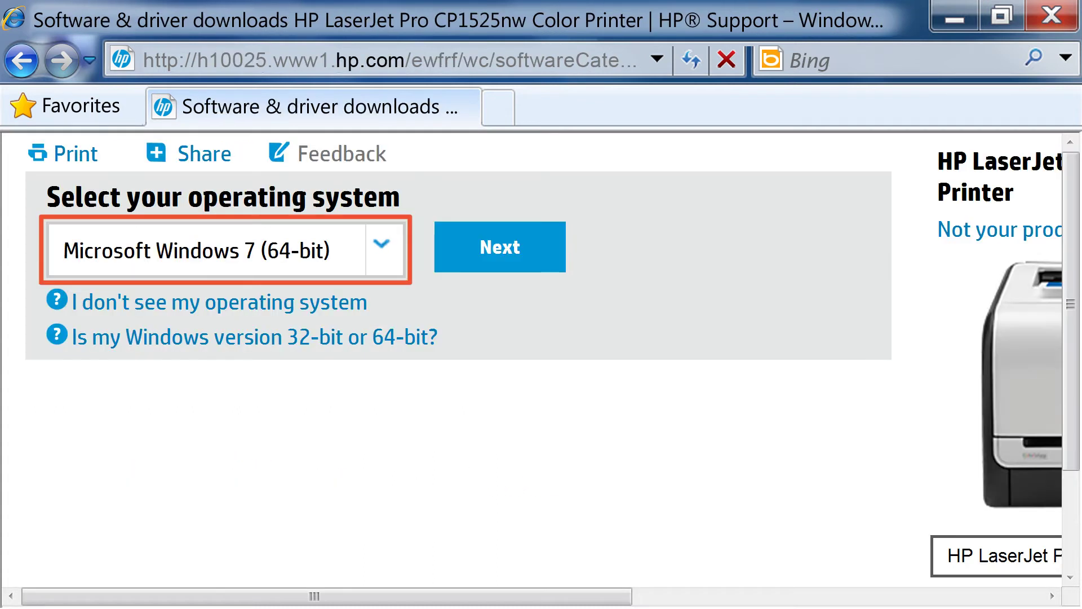
left_click(381, 243)
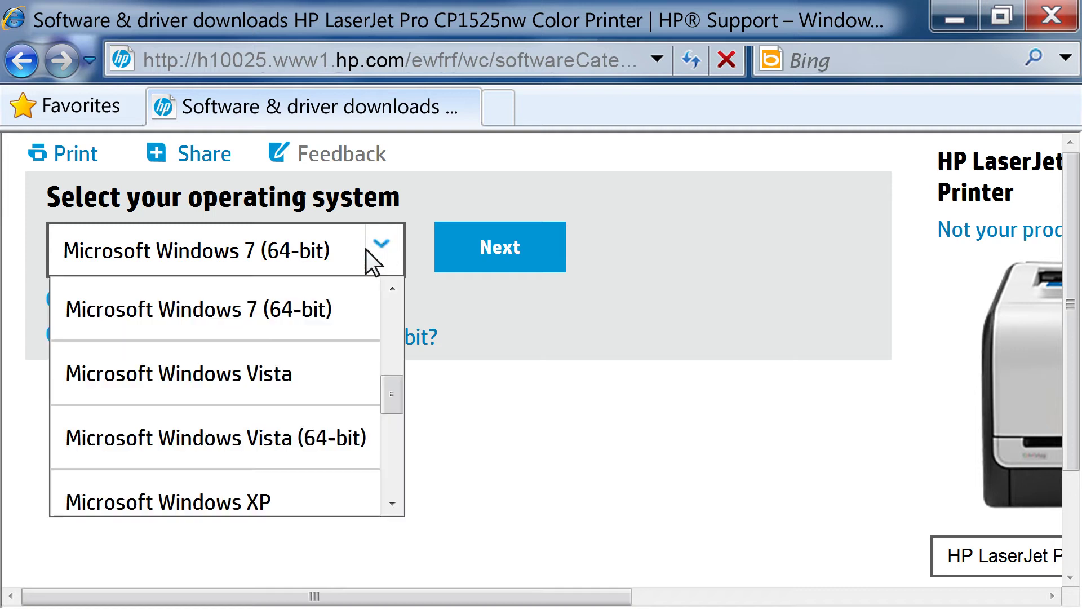
left_click(222, 308)
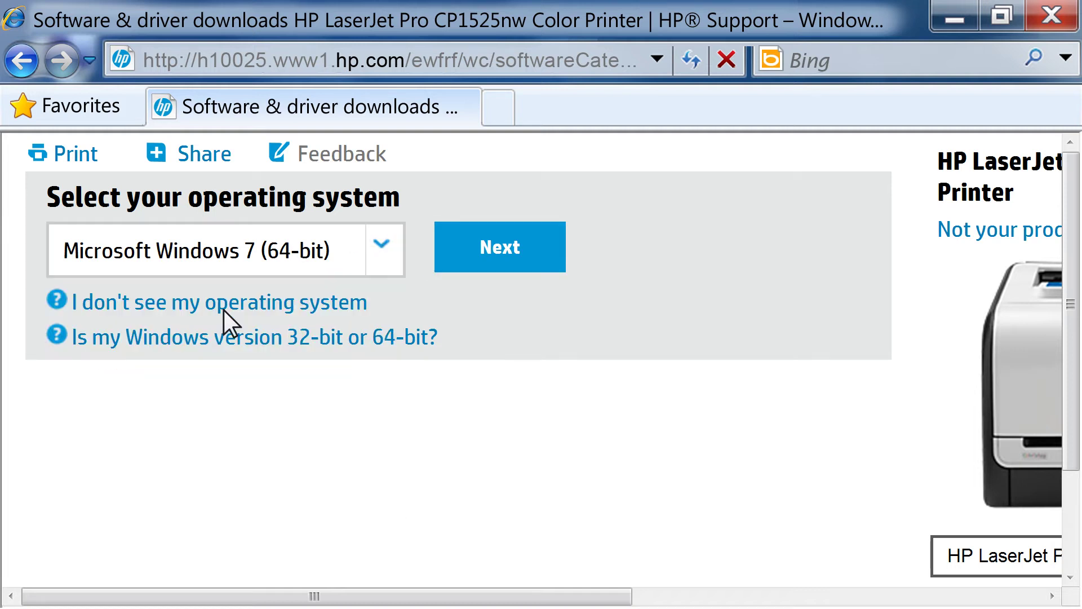
left_click(510, 248)
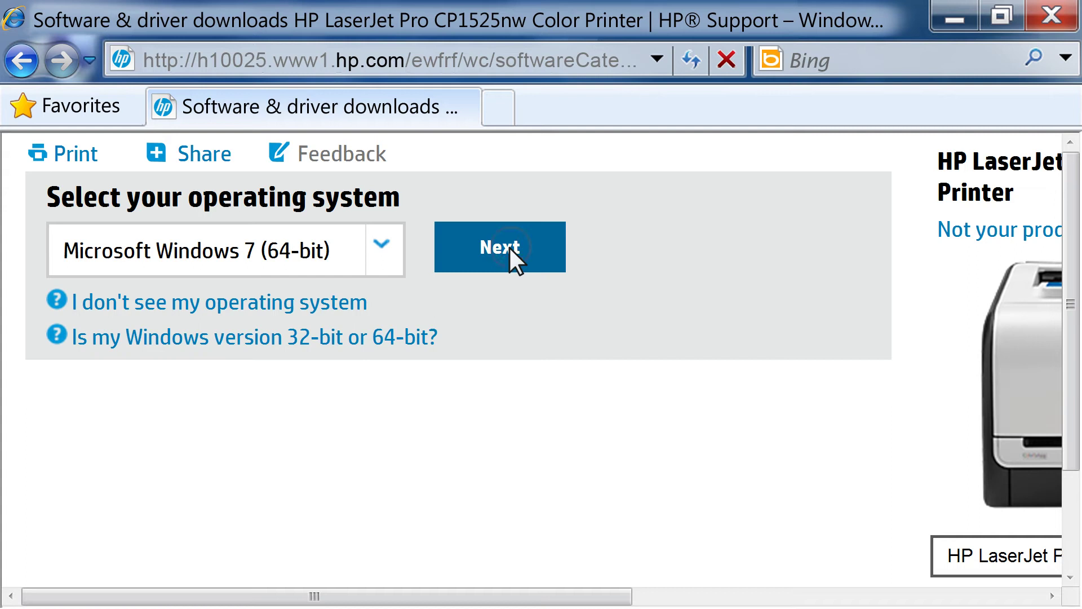
Step: Expand the Firmware category to reveal HP LaserJet Firmware Update Utility Version20120629 (6.91M)
left_click_drag(1074, 268, 1070, 442)
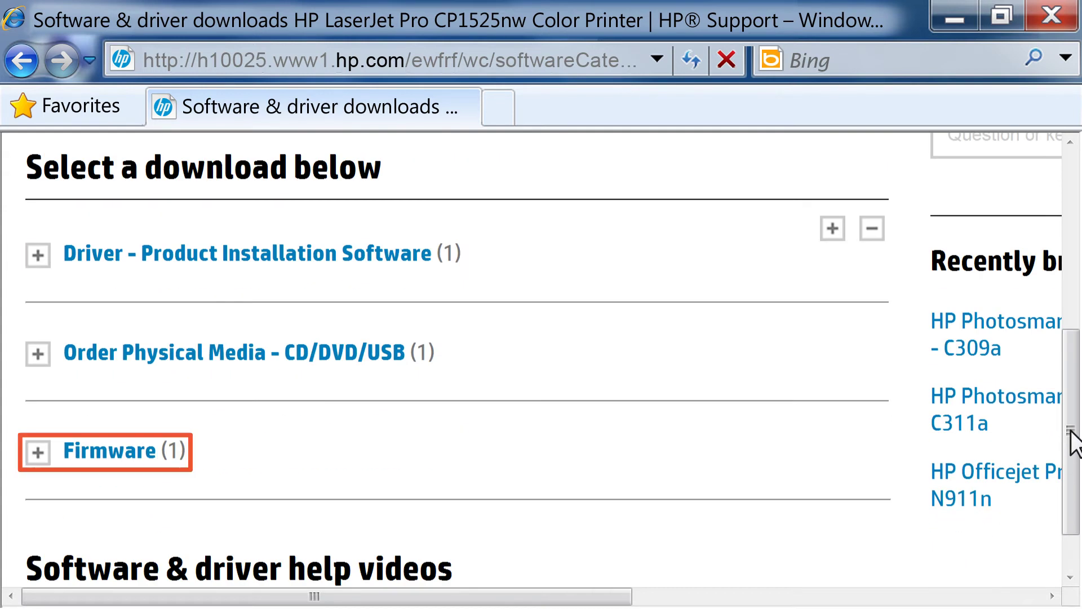
left_click(37, 452)
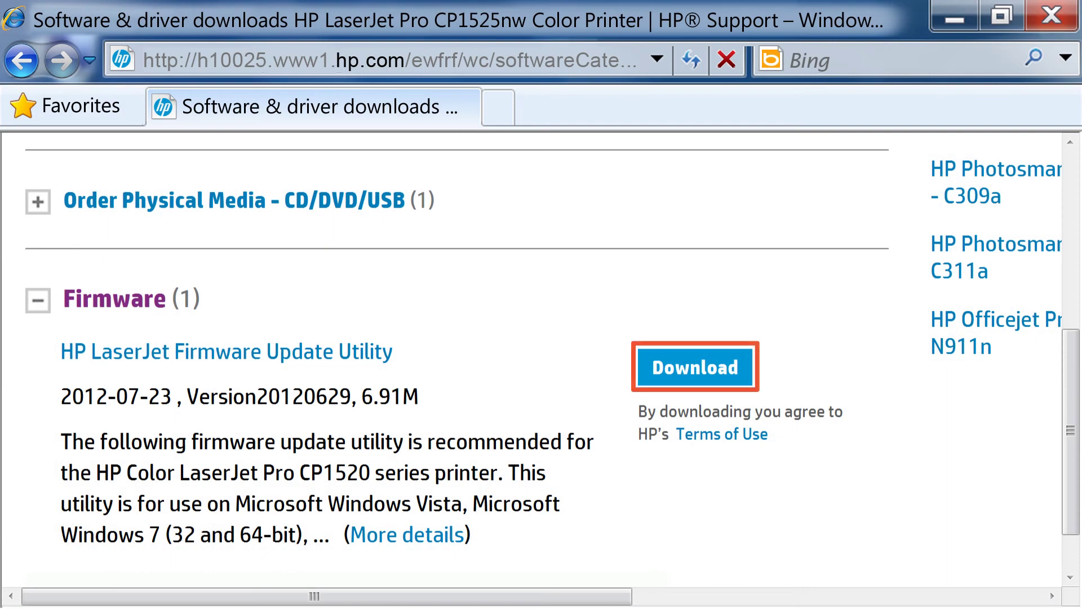
Step: Download the Firmware Update Utility, choosing Save and the Desktop as the save location
left_click(708, 368)
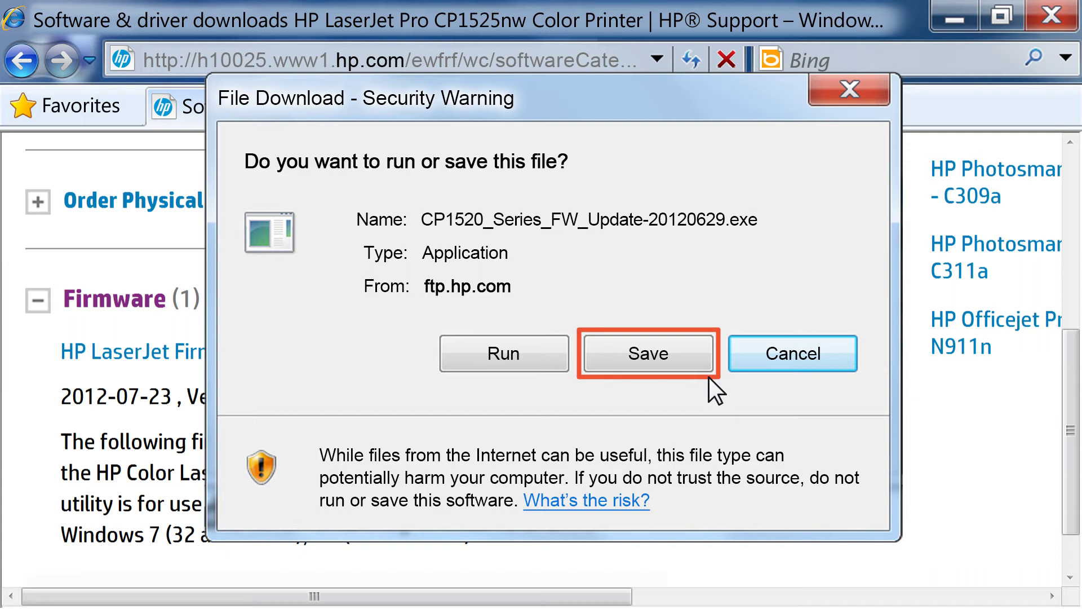
left_click(648, 353)
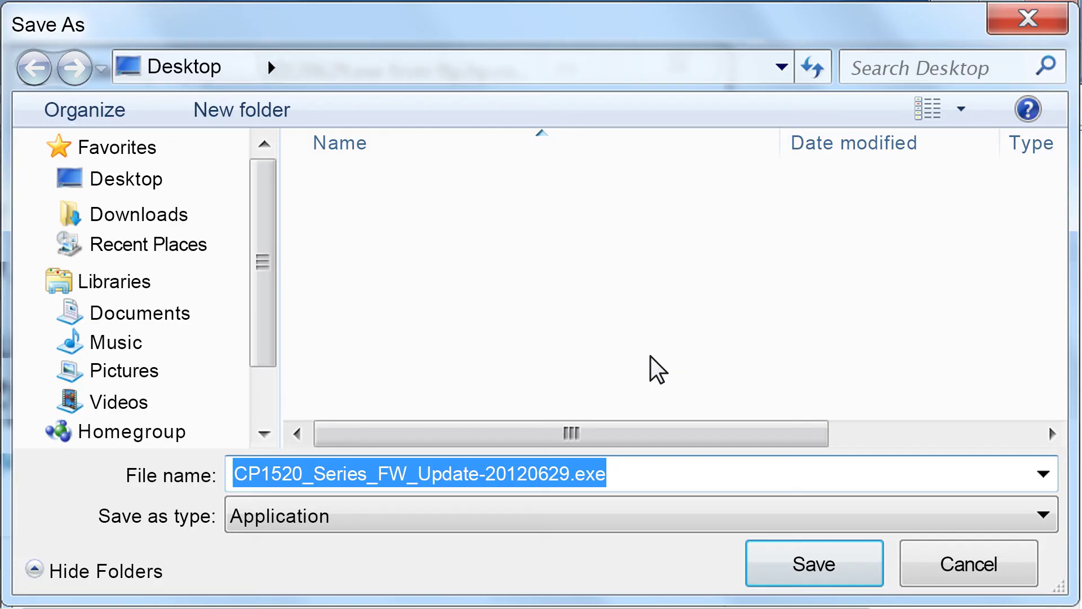
left_click(128, 182)
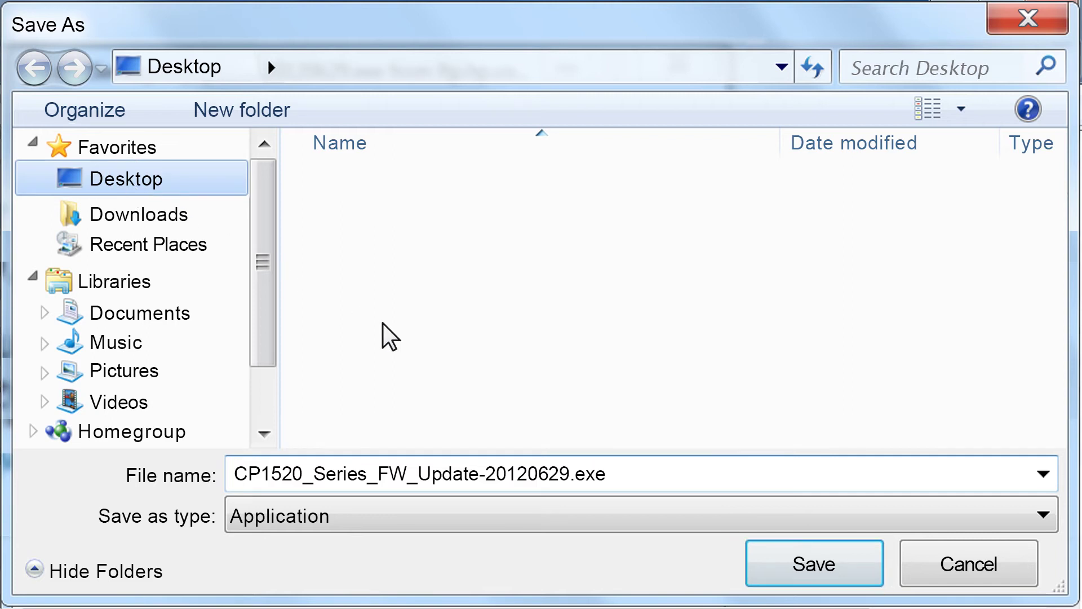
left_click(817, 575)
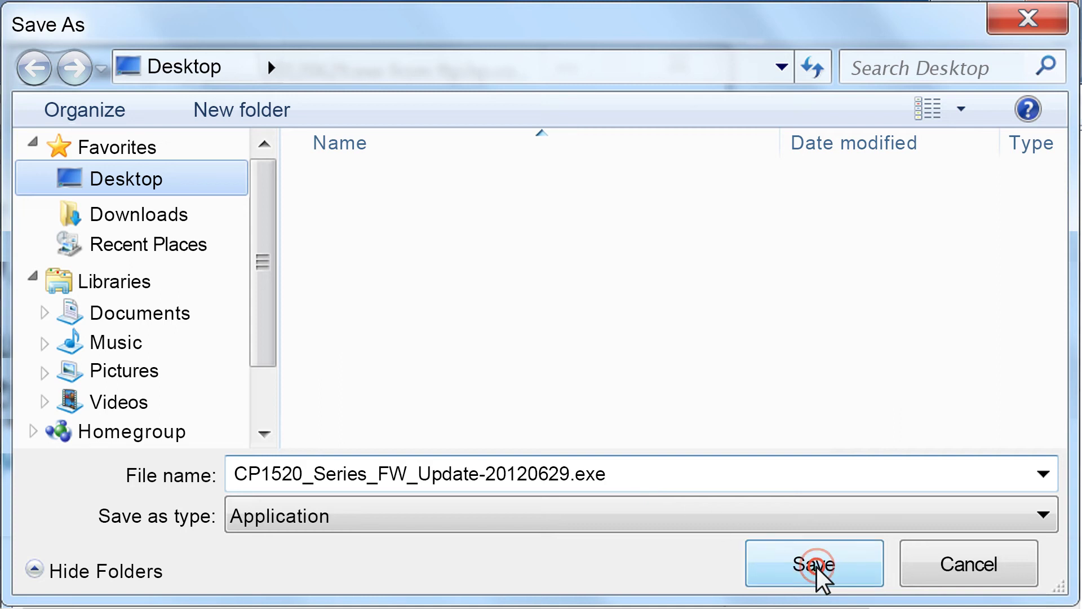
Step: Save CP1520_Series_FW_Update-20120629.exe to the Desktop and open its containing folder
left_click(816, 566)
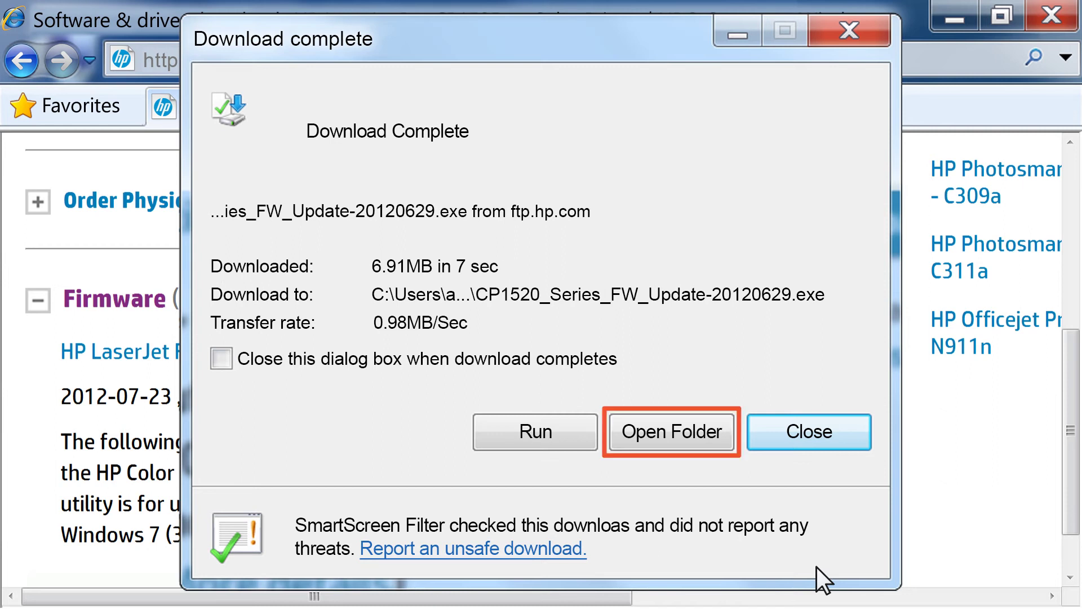
left_click(688, 434)
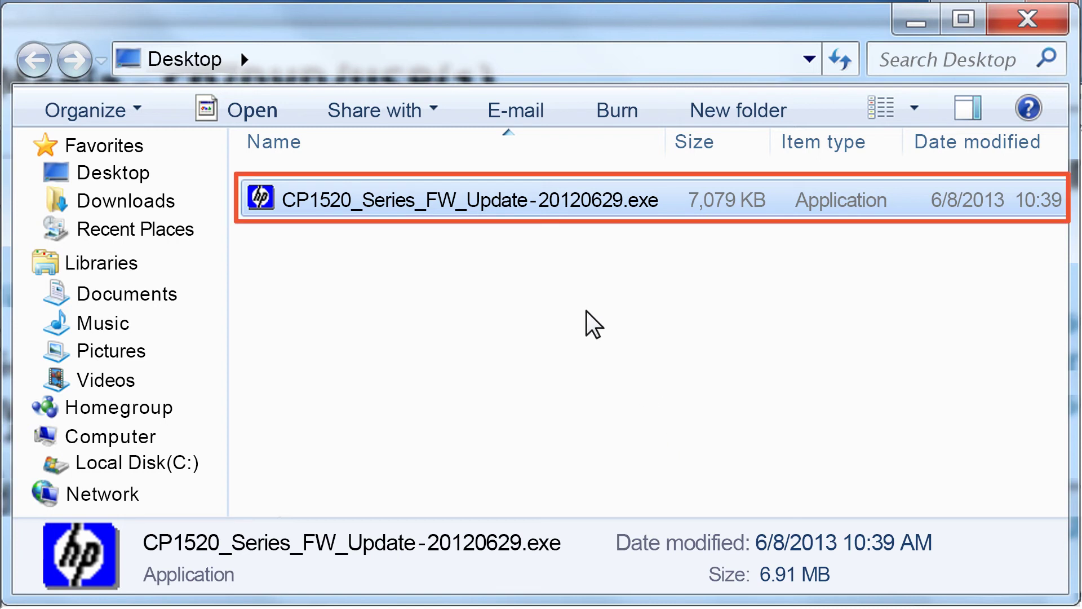
Step: Run the updater, send firmware to the HP LaserJet Professional CP1520 Series PCL 6, then exit
double_click(496, 204)
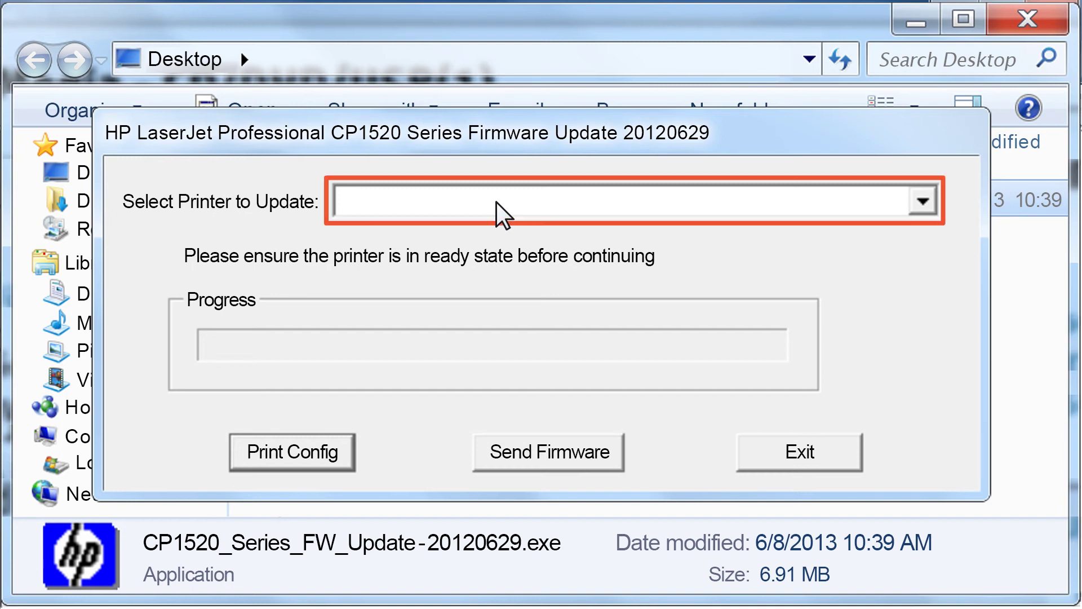
left_click(922, 203)
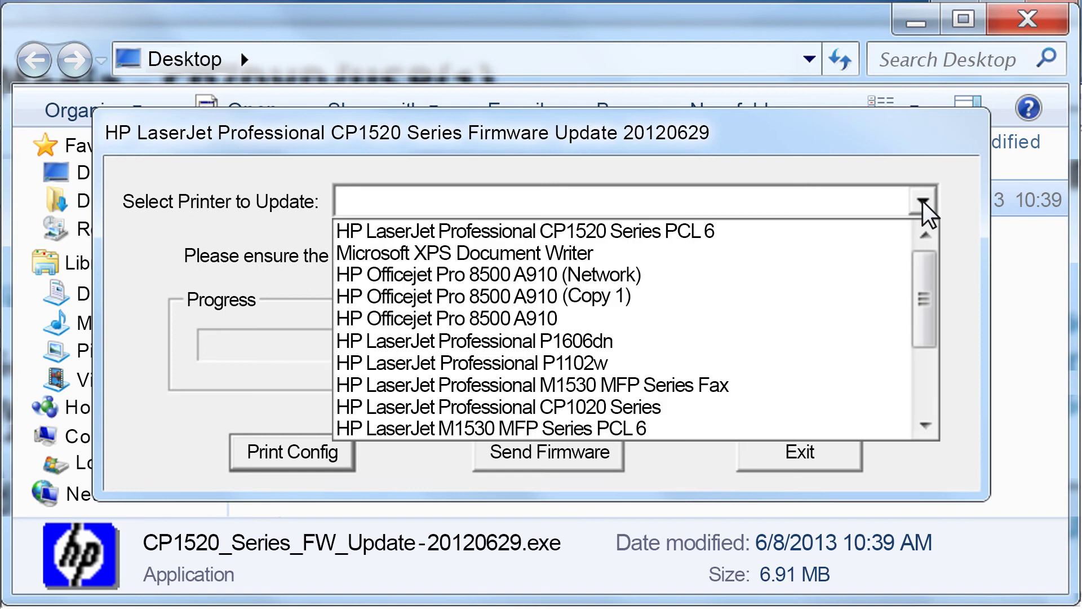
left_click(548, 231)
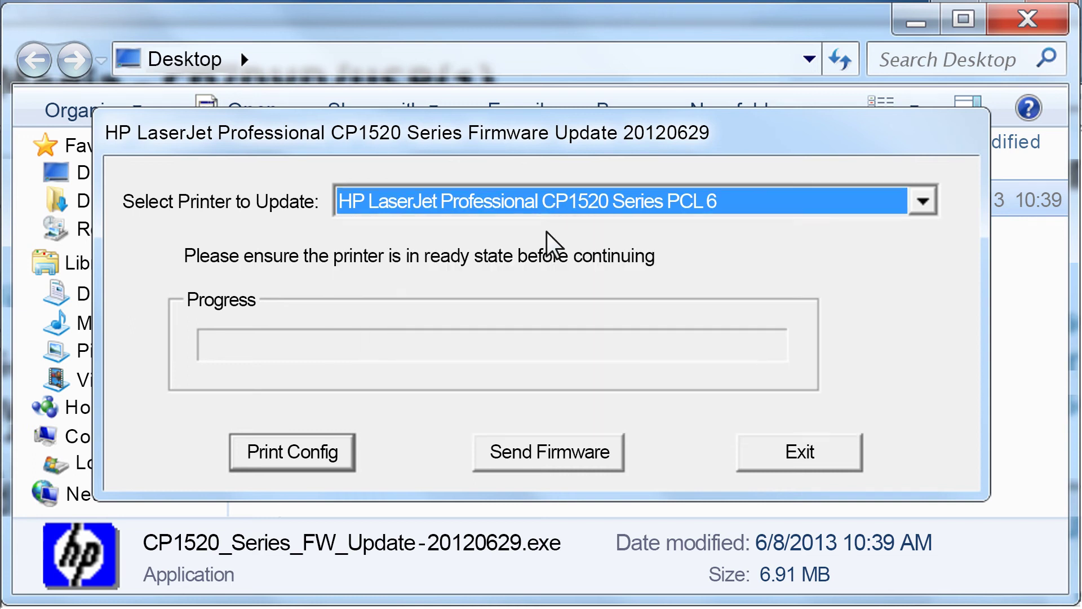
left_click(571, 465)
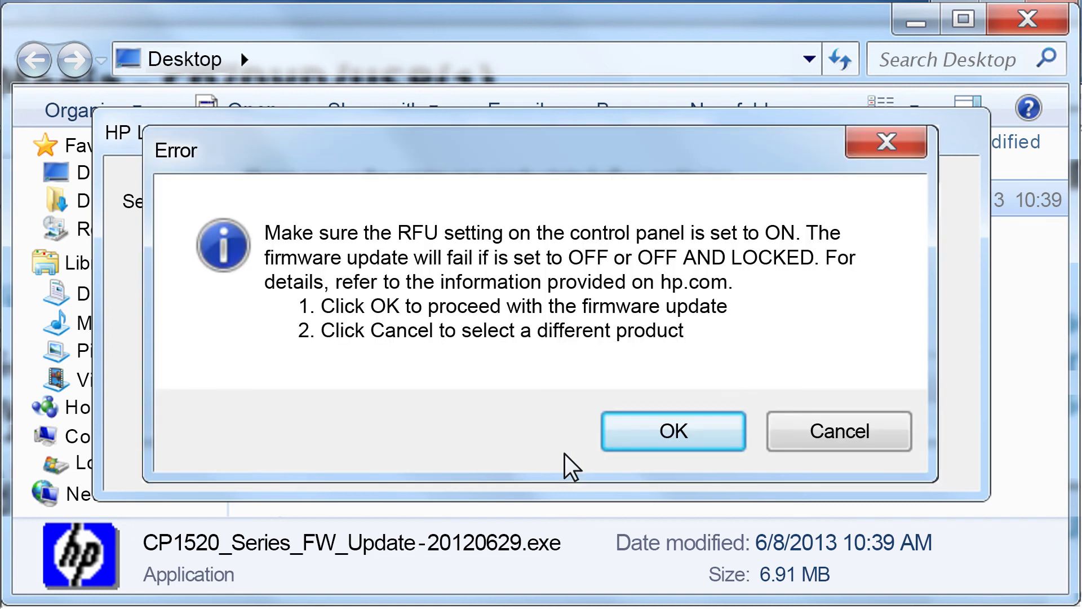
left_click(697, 443)
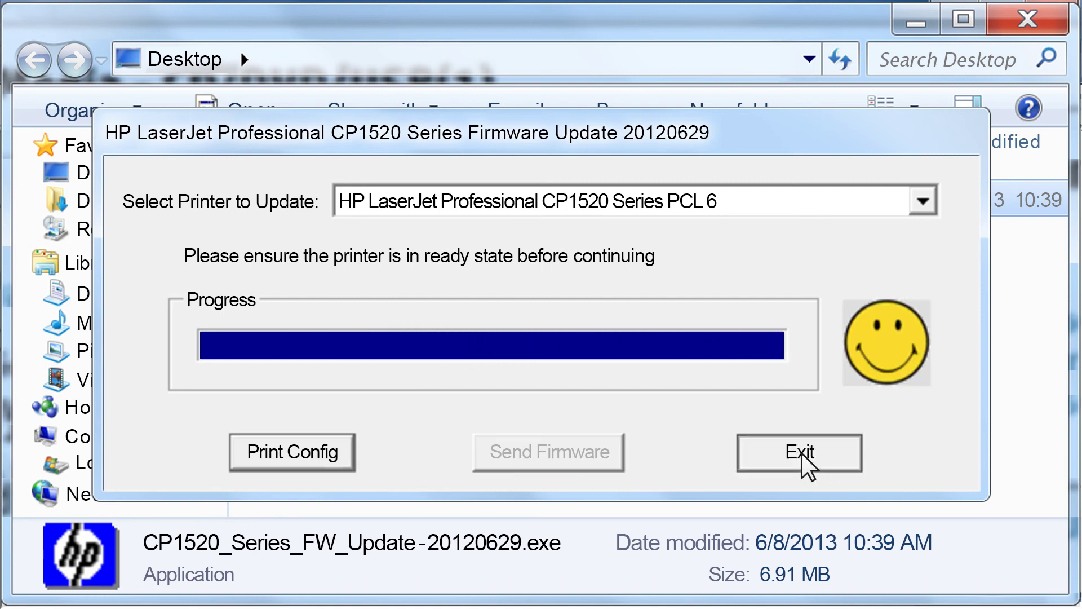
left_click(802, 457)
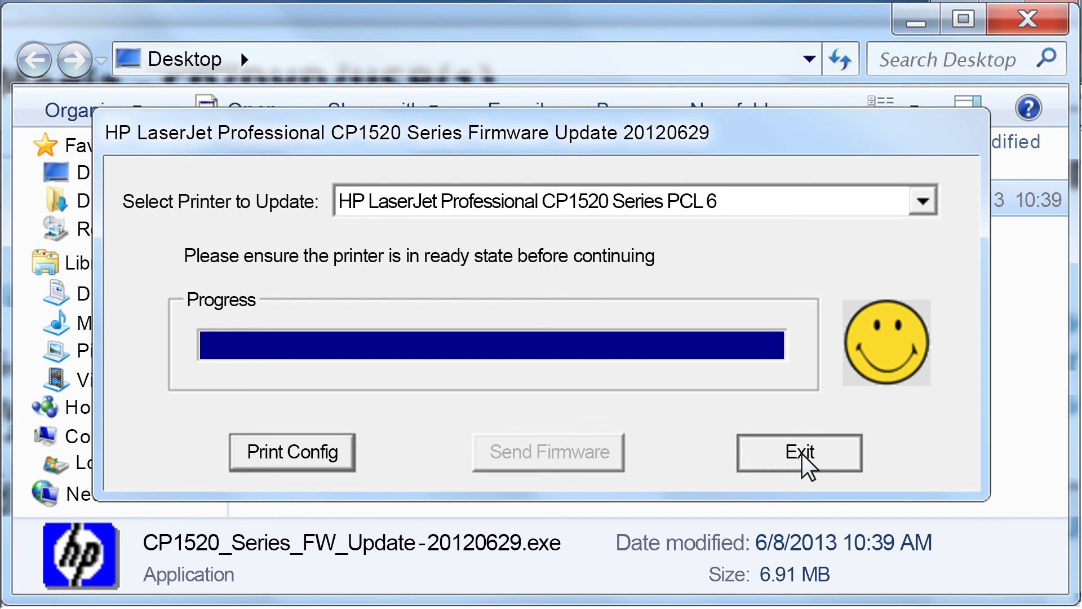